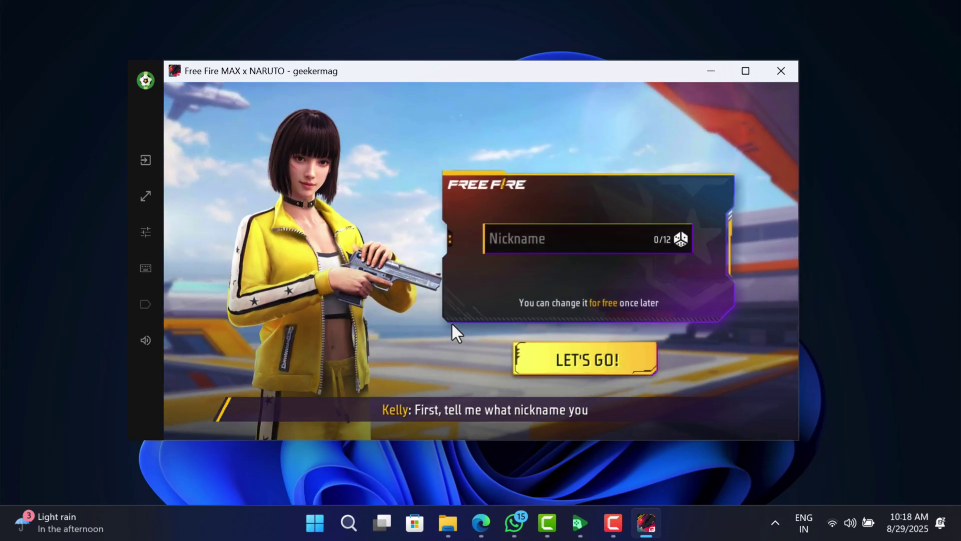
Enter a nickname in the Nickname field and confirm it
{"action": "left_click", "coordinate": [558, 238]}
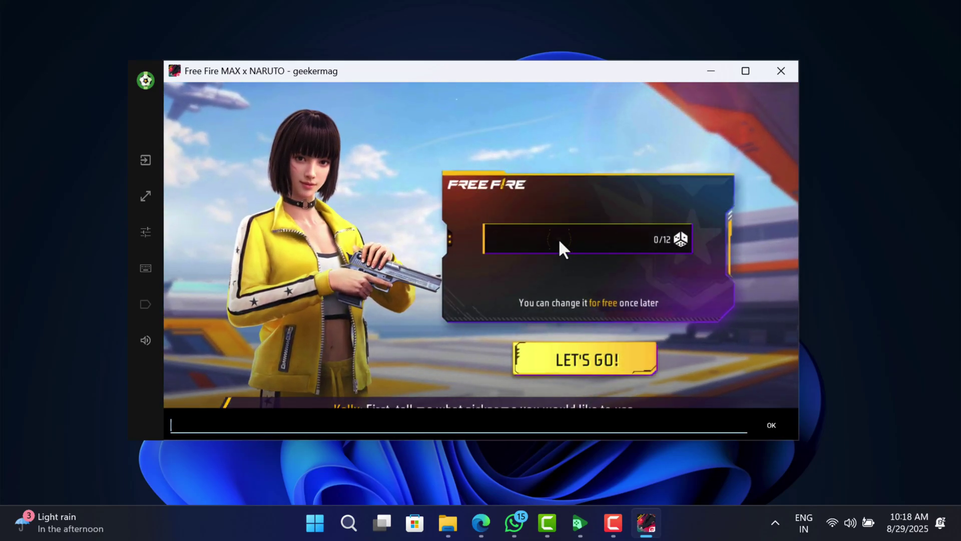
{"action": "type", "text": "gee"}
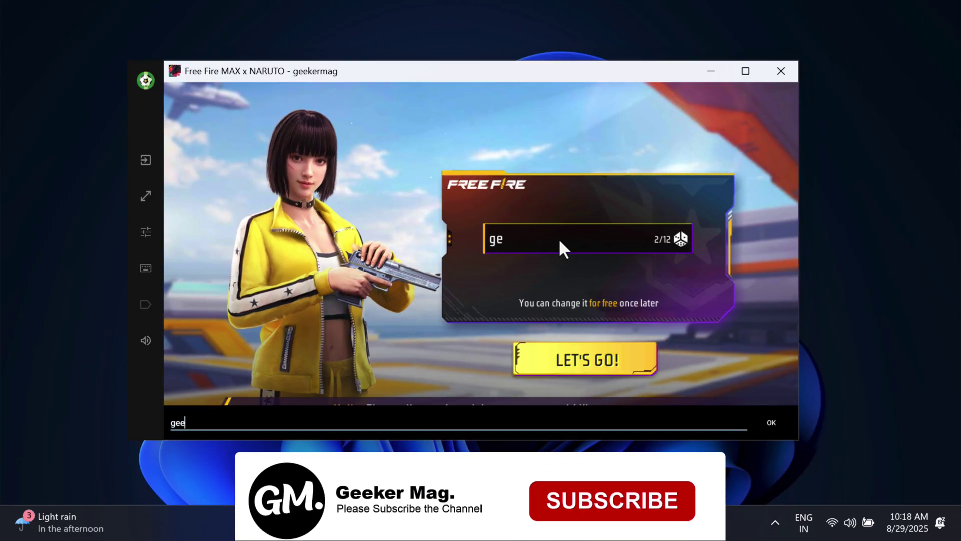
{"action": "type", "text": "kermag"}
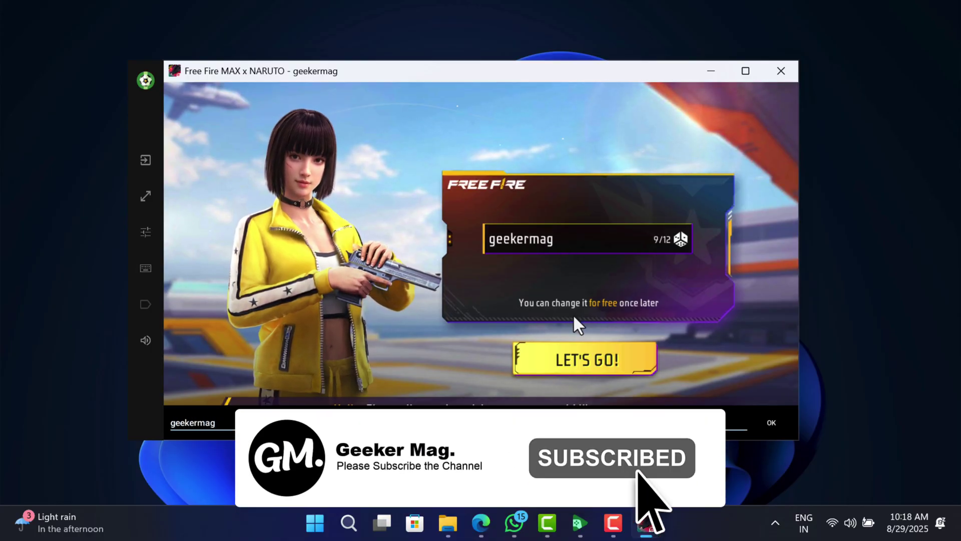
{"action": "key", "text": "Return"}
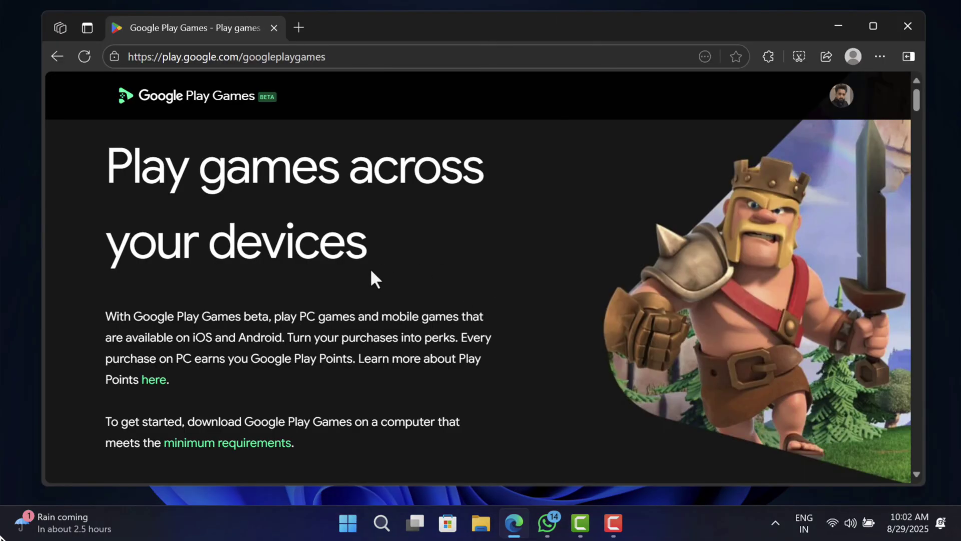
Select the address bar, dismiss its dropdown, and jump to the minimum requirements section
{"action": "left_click", "coordinate": [229, 56]}
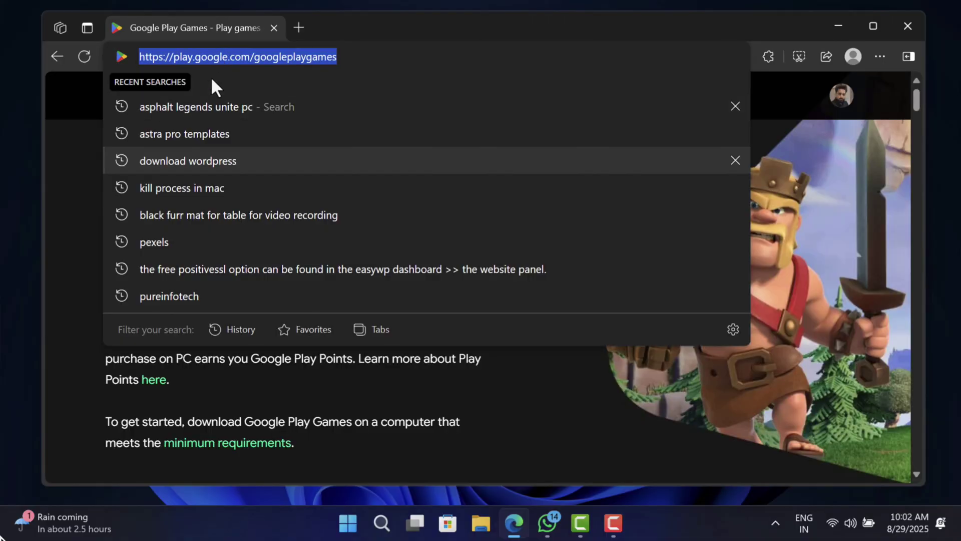
{"action": "left_click", "coordinate": [61, 230]}
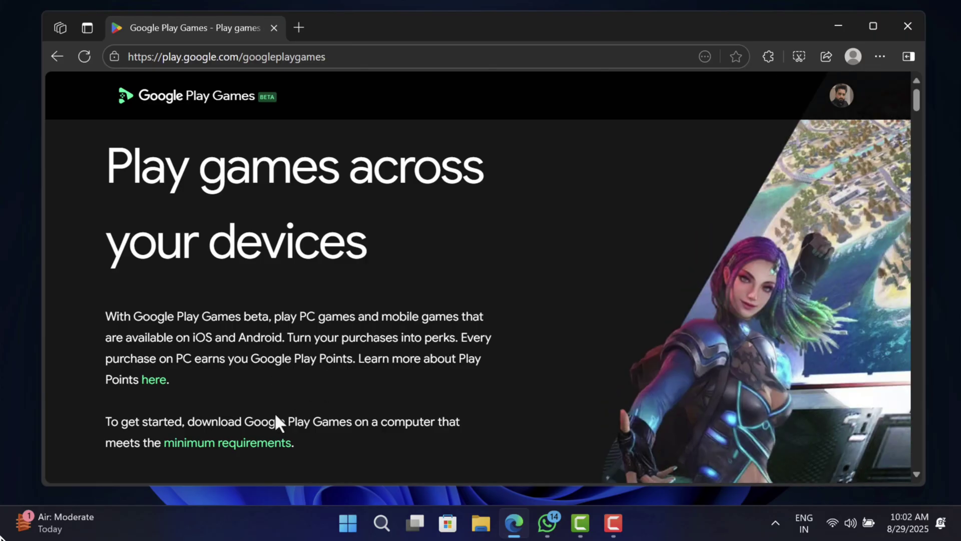
{"action": "left_click", "coordinate": [265, 457]}
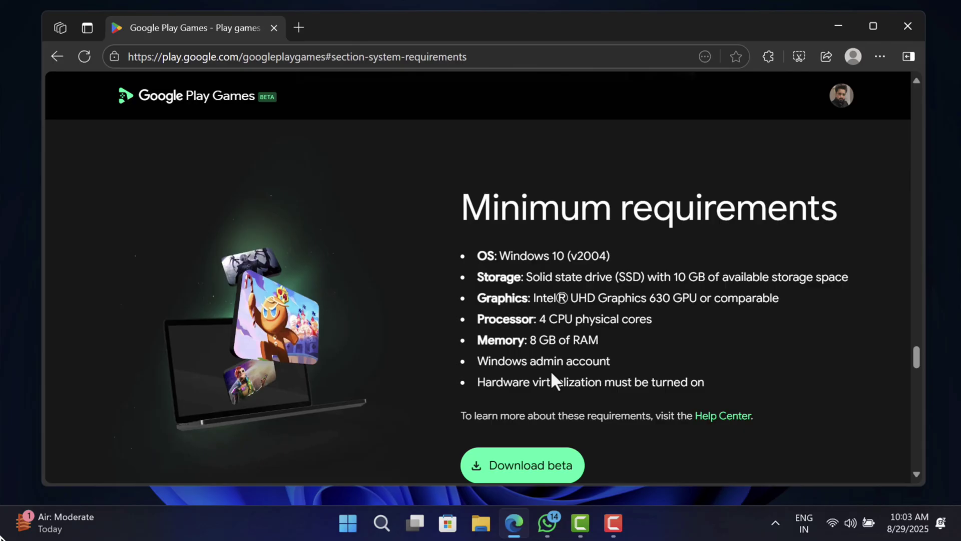
{"action": "scroll", "coordinate": [444, 372], "scroll_direction": "down", "scroll_amount": 2}
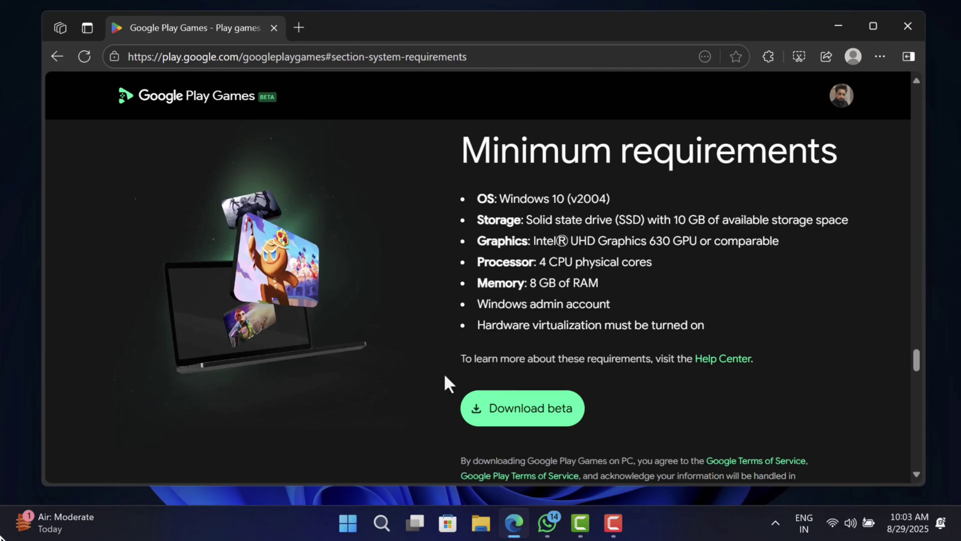
{"action": "scroll", "coordinate": [444, 373], "scroll_direction": "down", "scroll_amount": 2}
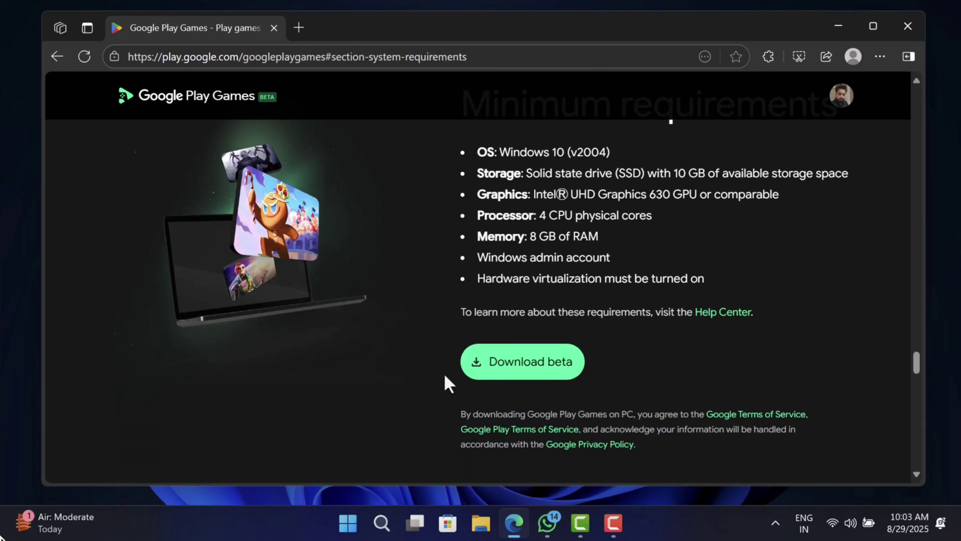
Download Install-GooglePlayGames-Beta.exe with the Download beta button
{"action": "left_click", "coordinate": [528, 362]}
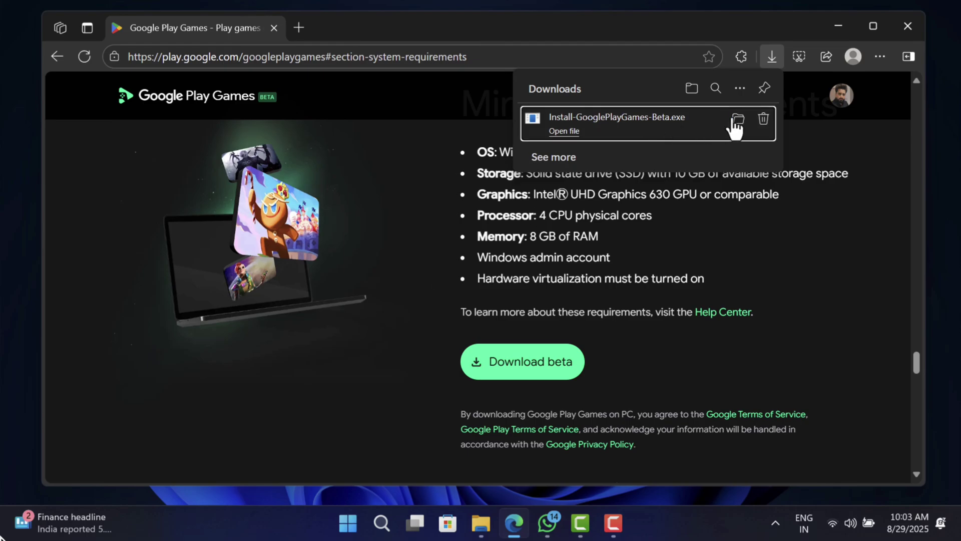
Run Install-GooglePlayGames-Beta.exe from the Downloads folder, then minimize Explorer and the browser
{"action": "left_click", "coordinate": [736, 124]}
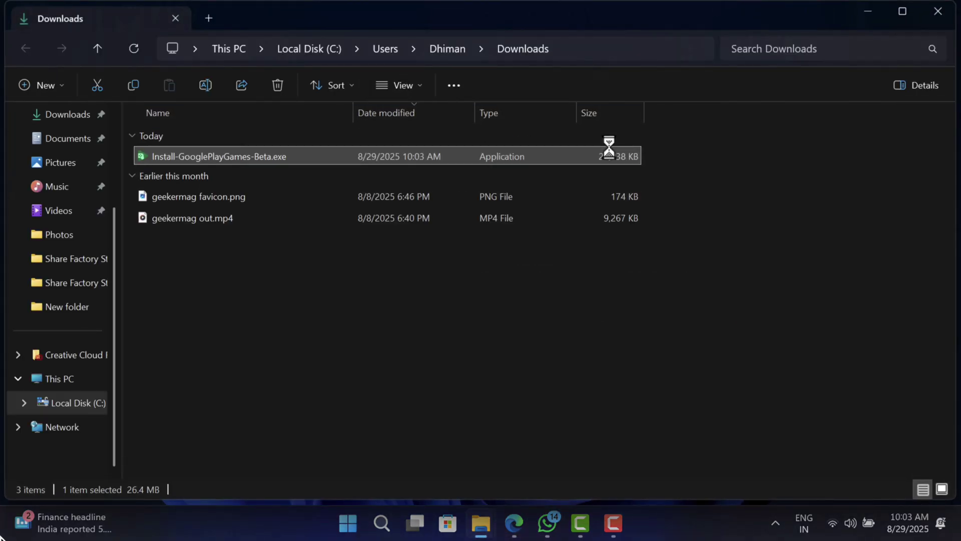
{"action": "double_click", "coordinate": [276, 158]}
{"action": "left_click", "coordinate": [866, 8]}
{"action": "left_click", "coordinate": [842, 21]}
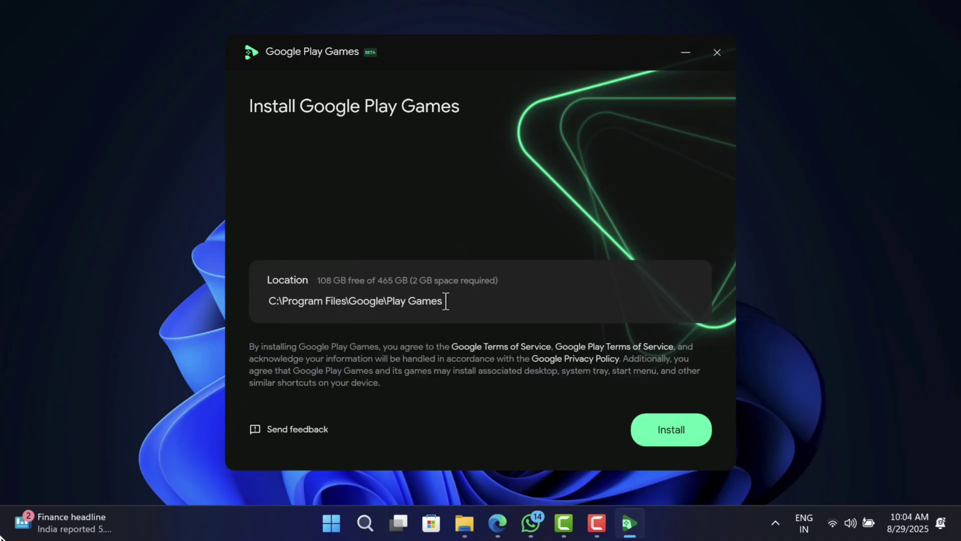
Install Google Play Games to Program Files, approving the User Account Control prompt
{"action": "left_click", "coordinate": [682, 435]}
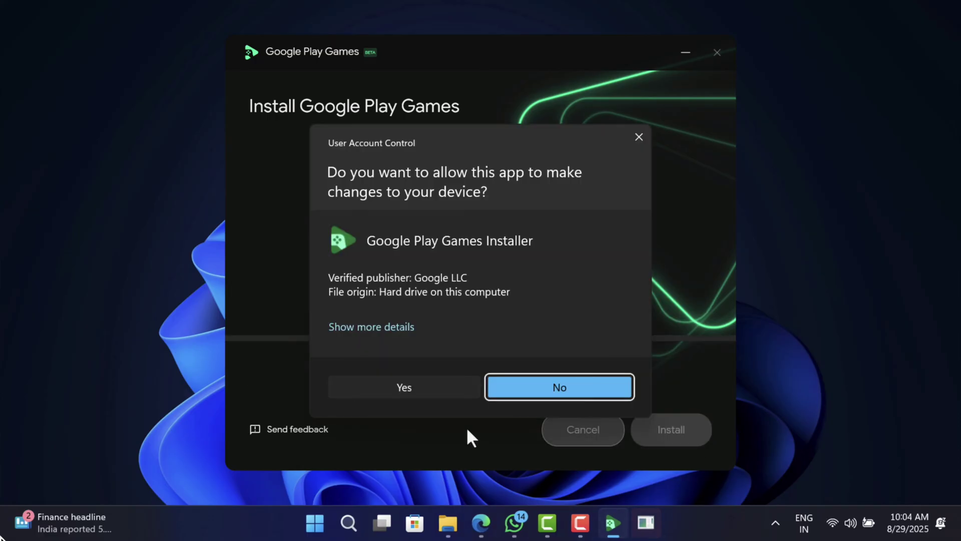
{"action": "left_click", "coordinate": [417, 389]}
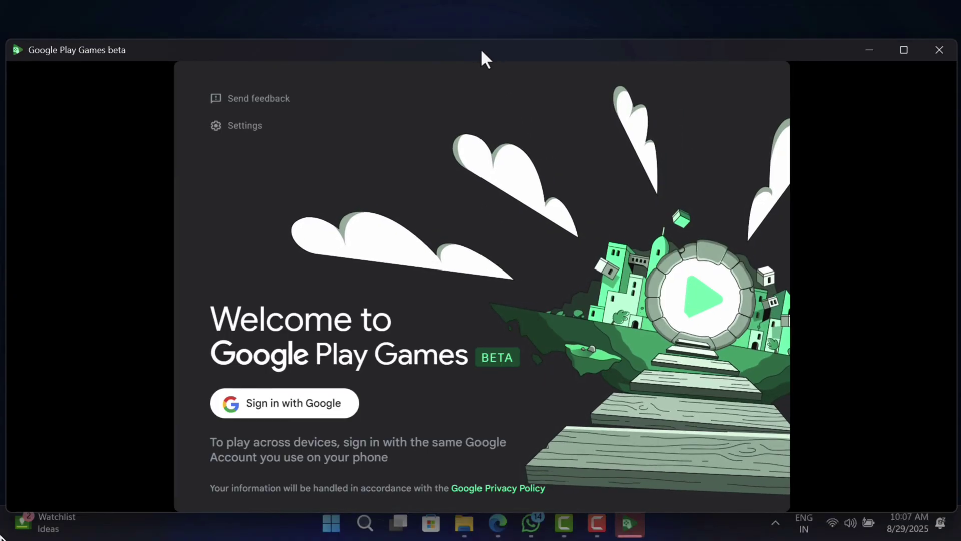
Sign in with the first Google account, then minimize the browser
{"action": "left_click_drag", "start_coordinate": [479, 61], "coordinate": [482, 33]}
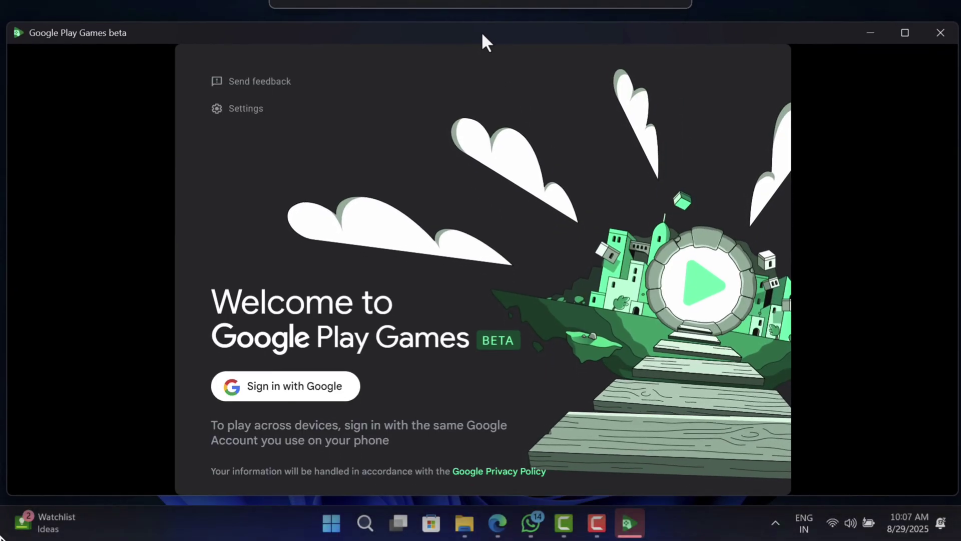
{"action": "left_click", "coordinate": [270, 386]}
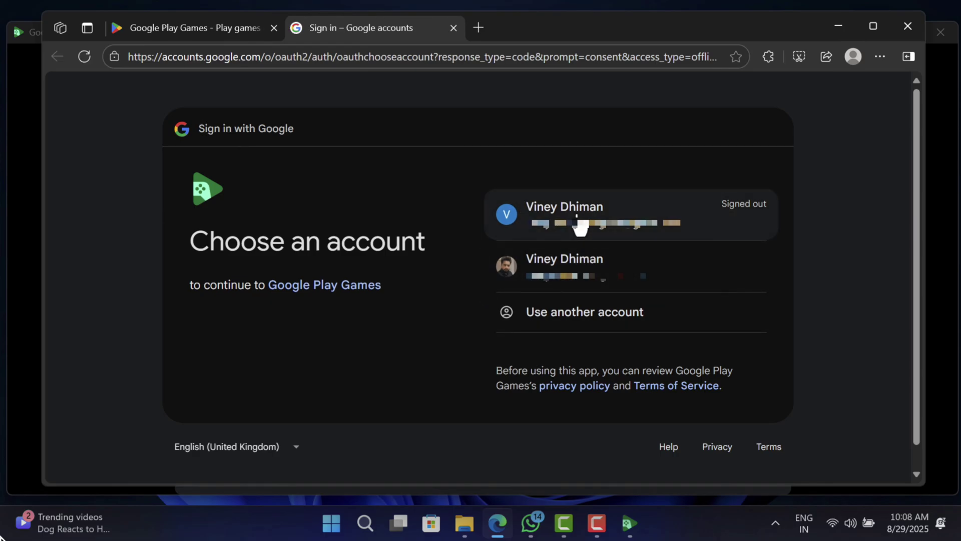
{"action": "left_click", "coordinate": [579, 218]}
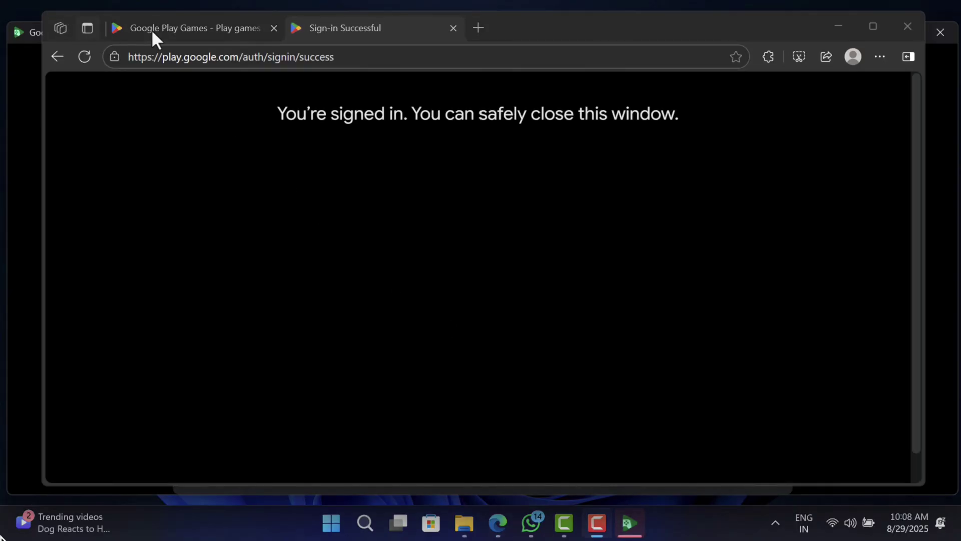
{"action": "left_click", "coordinate": [839, 30]}
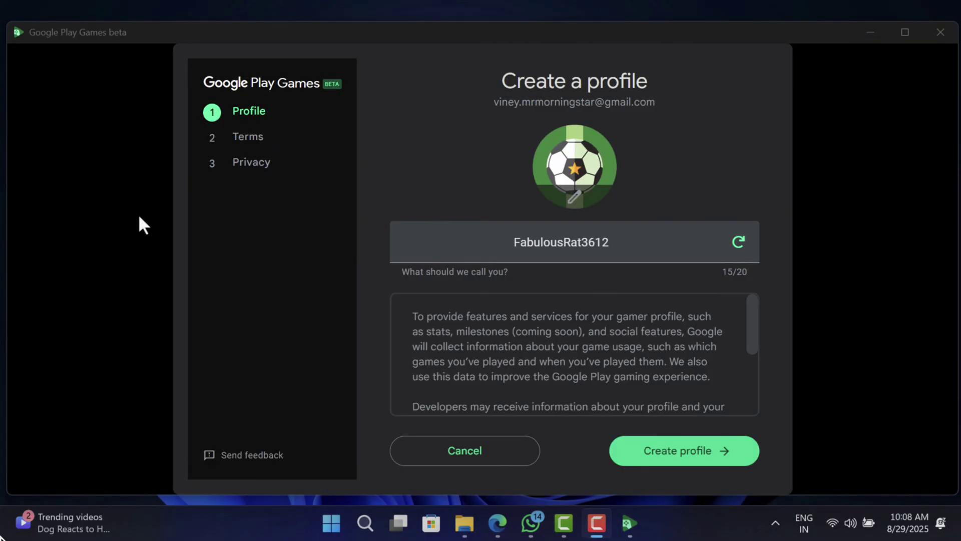
Edit the suggested gamer name, create the profile, accept the terms, and finish the privacy step
{"action": "double_click", "coordinate": [597, 242]}
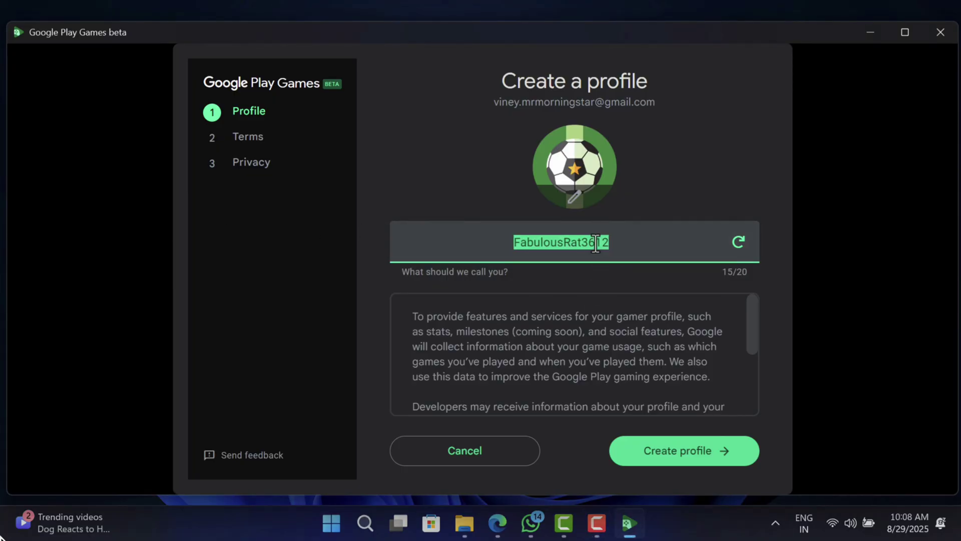
{"action": "type", "text": "geekermag"}
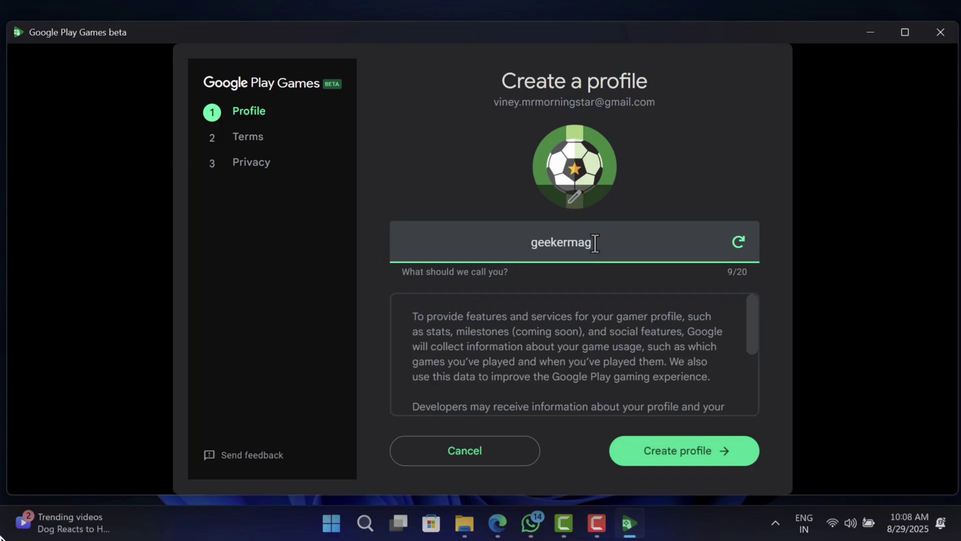
{"action": "left_click", "coordinate": [502, 213]}
{"action": "scroll", "coordinate": [589, 349], "scroll_direction": "down", "scroll_amount": 3}
{"action": "scroll", "coordinate": [601, 353], "scroll_direction": "down", "scroll_amount": 3}
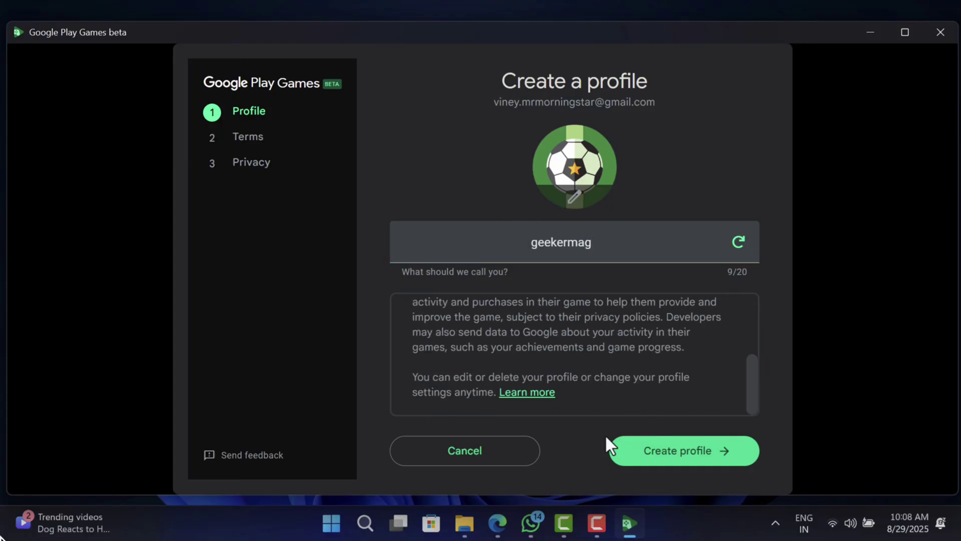
{"action": "left_click", "coordinate": [699, 455]}
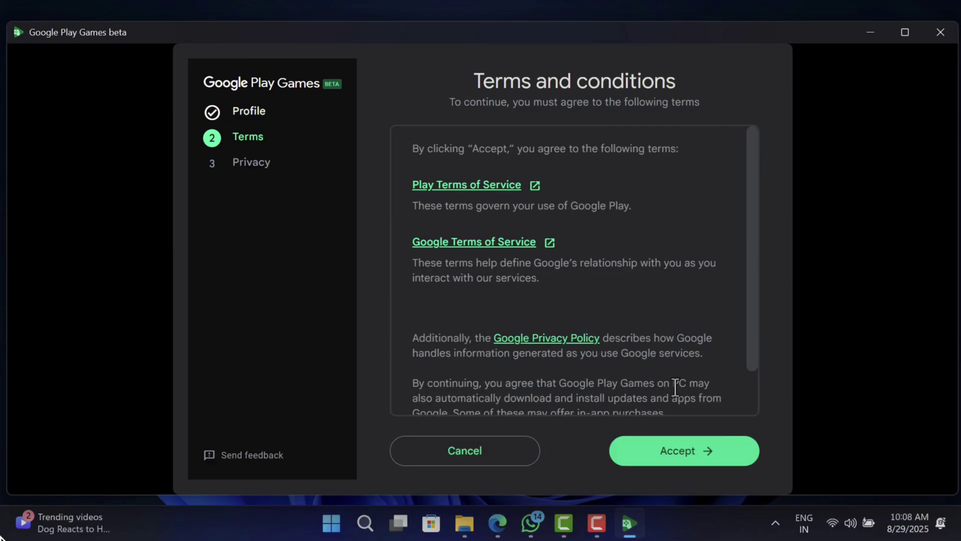
{"action": "left_click", "coordinate": [672, 437]}
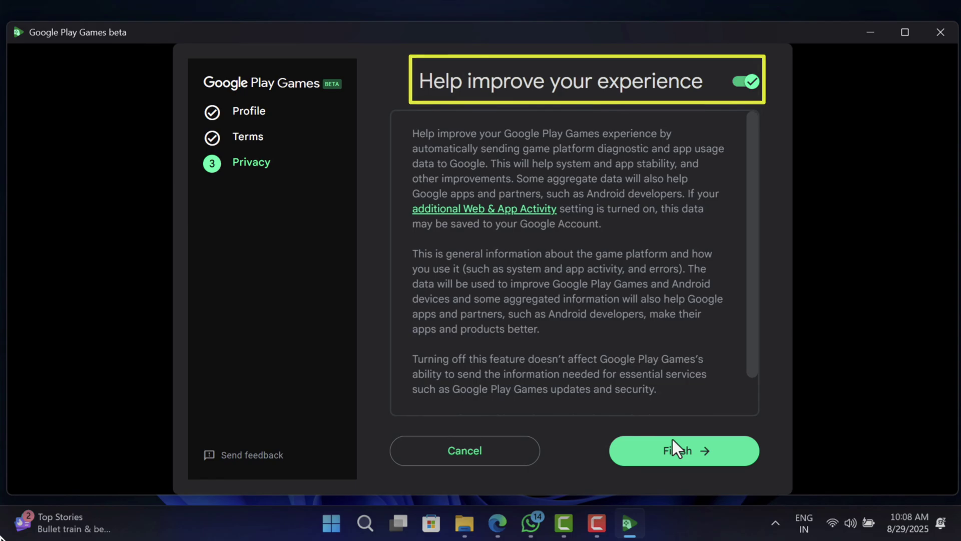
{"action": "left_click", "coordinate": [686, 454]}
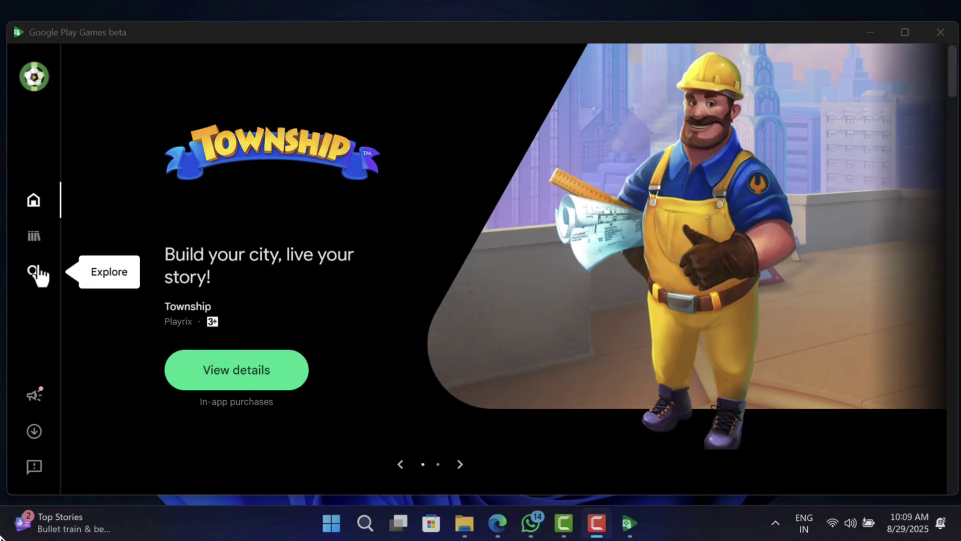
Browse Explore and open the Free Fire MAX x NARUTO details page
{"action": "left_click", "coordinate": [34, 271]}
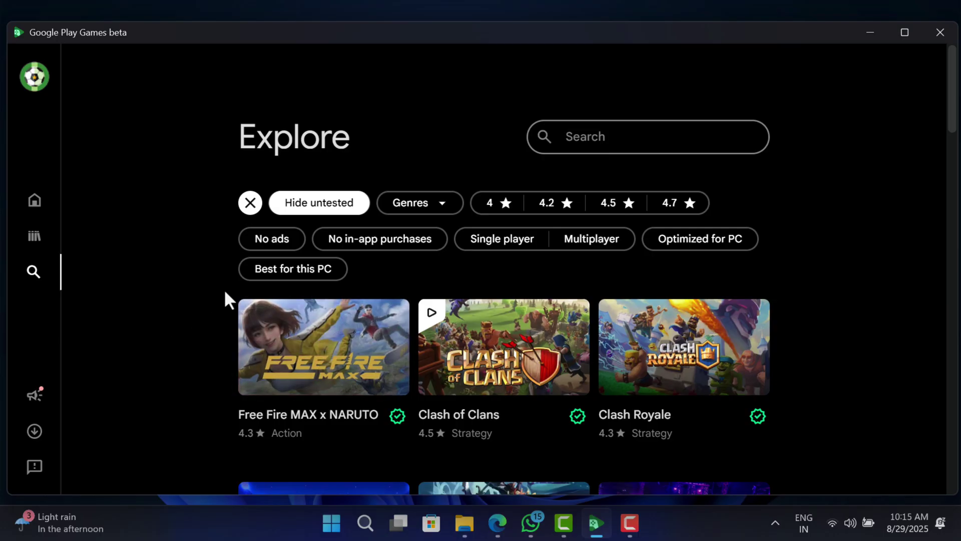
{"action": "left_click", "coordinate": [646, 136]}
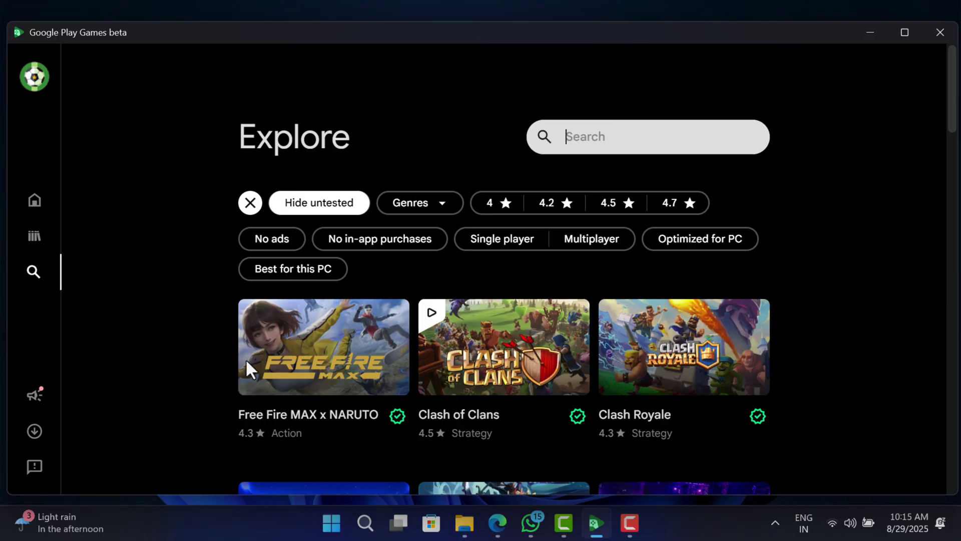
{"action": "left_click", "coordinate": [323, 353]}
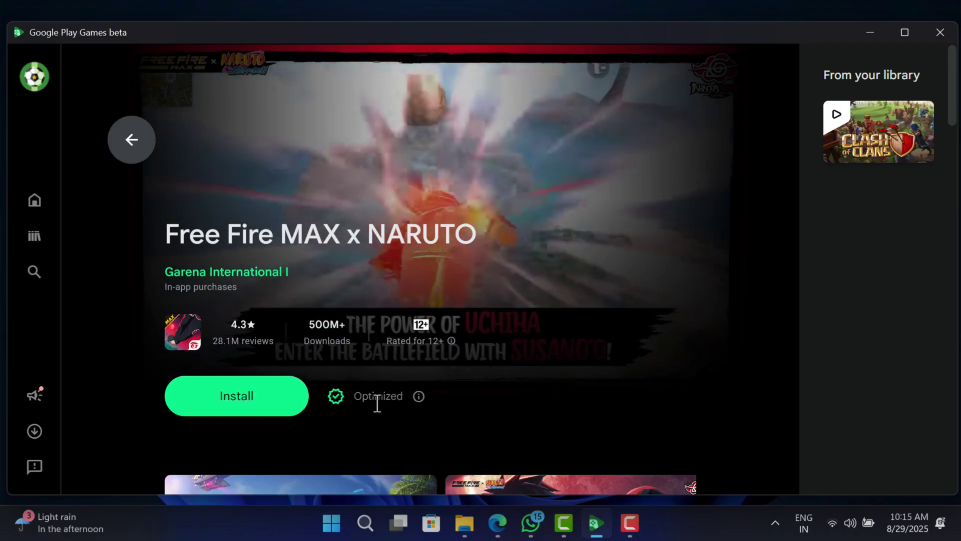
Install Free Fire MAX x NARUTO and start it with Play once downloaded
{"action": "left_click", "coordinate": [250, 406]}
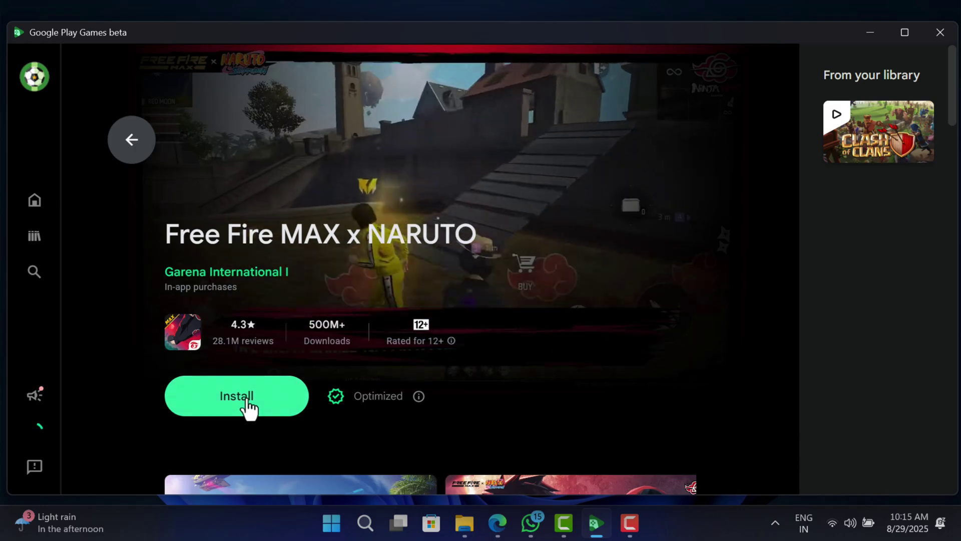
{"action": "scroll", "coordinate": [513, 408], "scroll_direction": "down", "scroll_amount": 5}
{"action": "scroll", "coordinate": [513, 407], "scroll_direction": "up", "scroll_amount": 5}
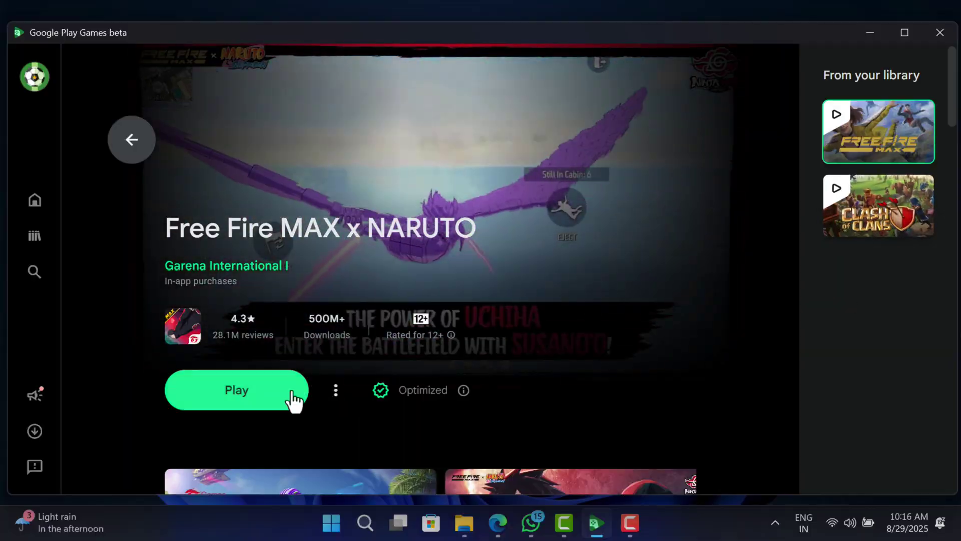
{"action": "left_click", "coordinate": [279, 389]}
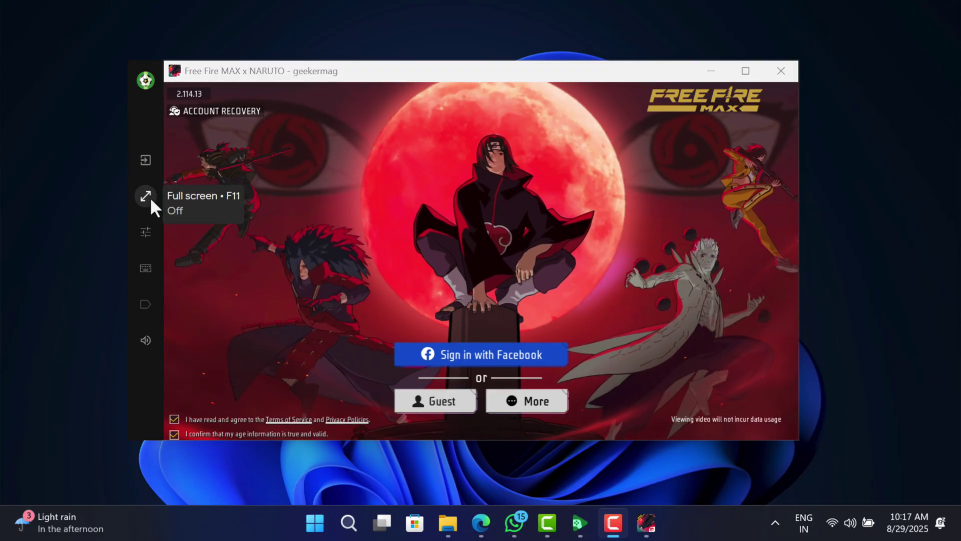
{"action": "left_click", "coordinate": [146, 232]}
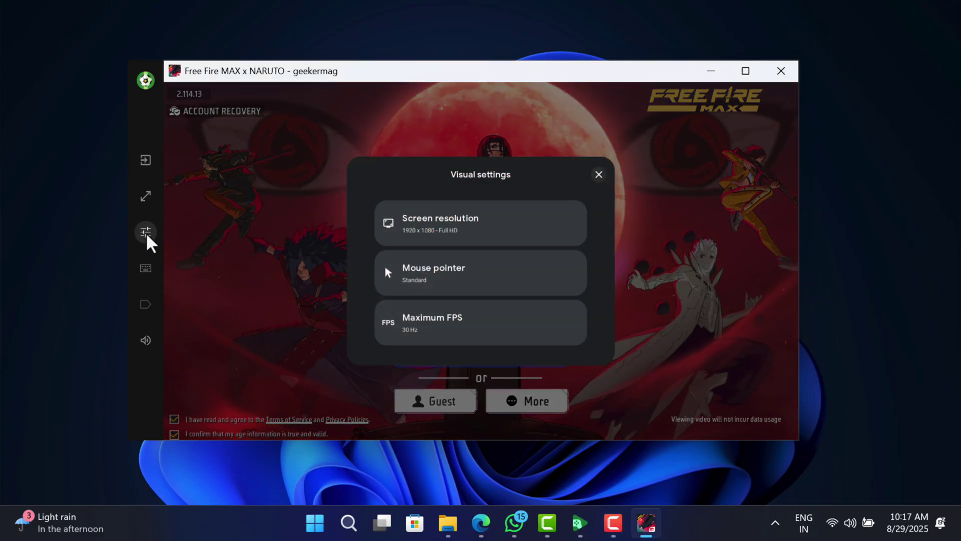
{"action": "left_click", "coordinate": [427, 224]}
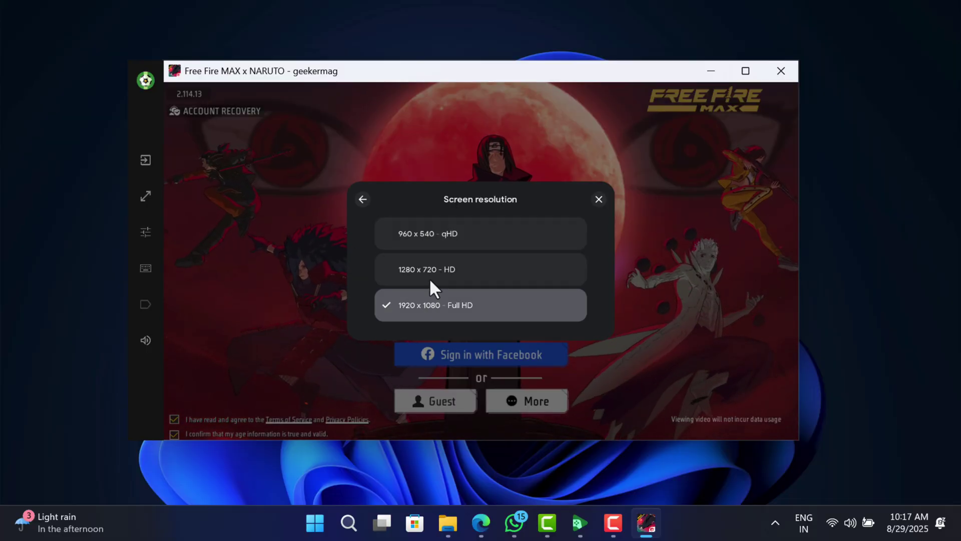
{"action": "left_click", "coordinate": [362, 201]}
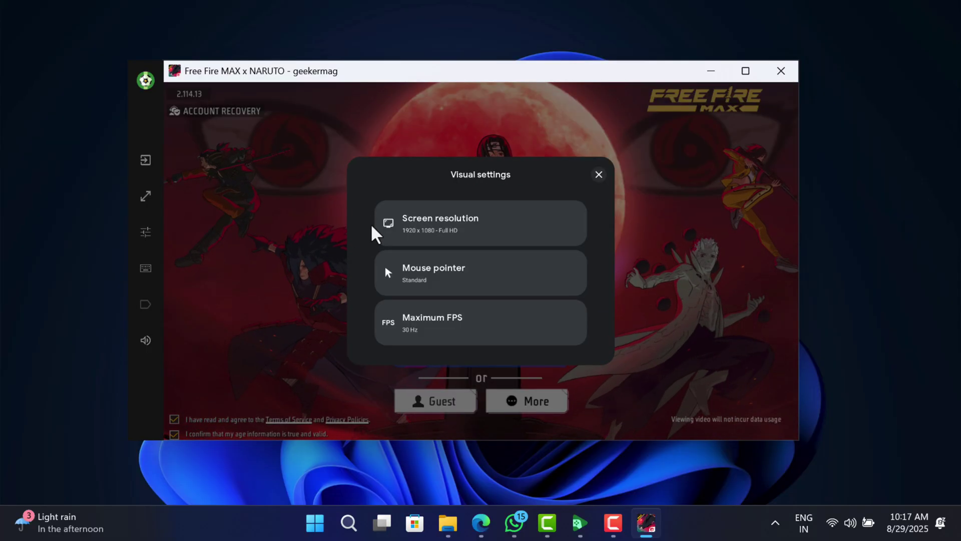
{"action": "left_click", "coordinate": [421, 273]}
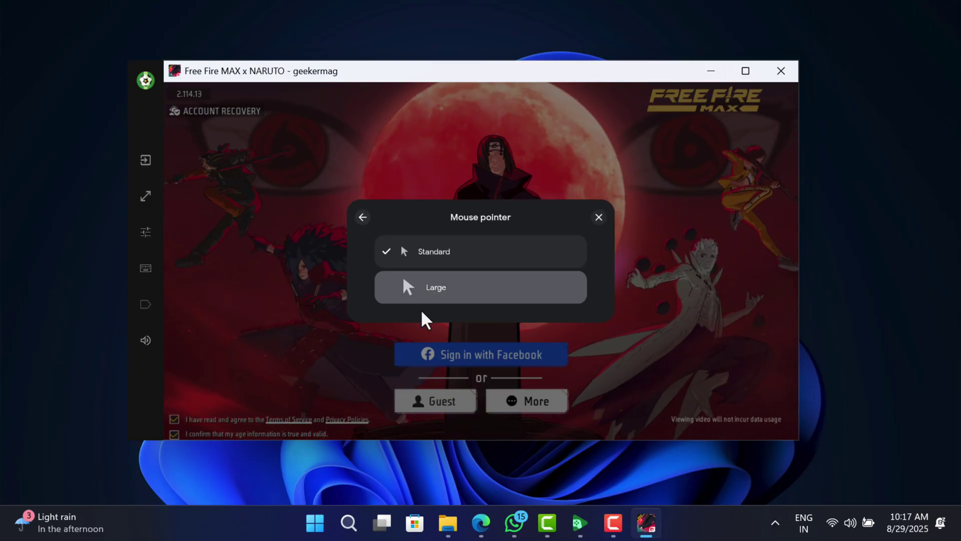
{"action": "left_click", "coordinate": [362, 218]}
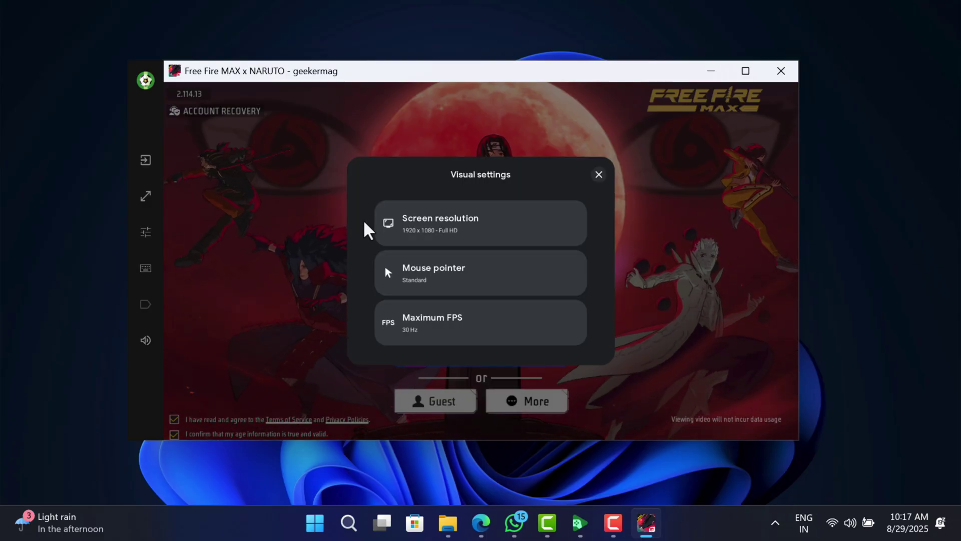
{"action": "left_click", "coordinate": [421, 322]}
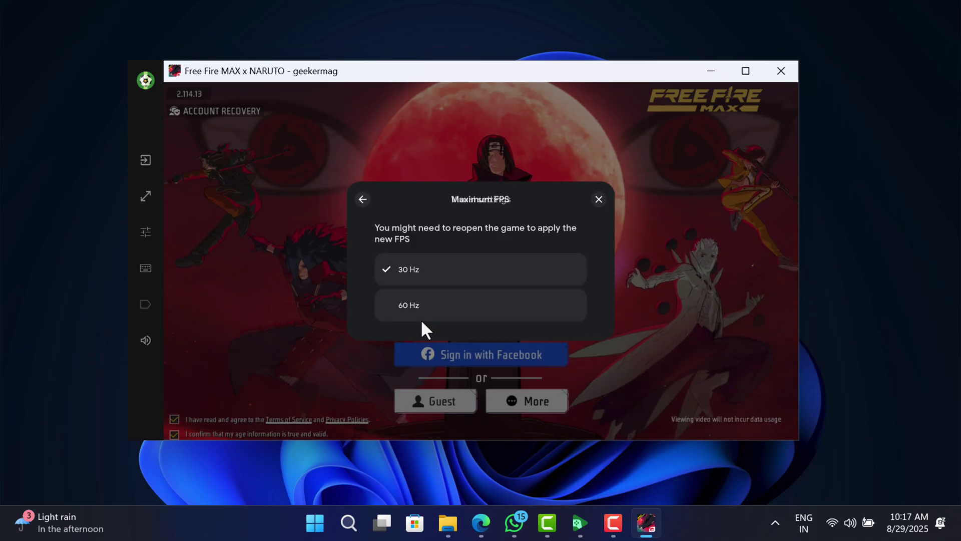
{"action": "left_click", "coordinate": [363, 200]}
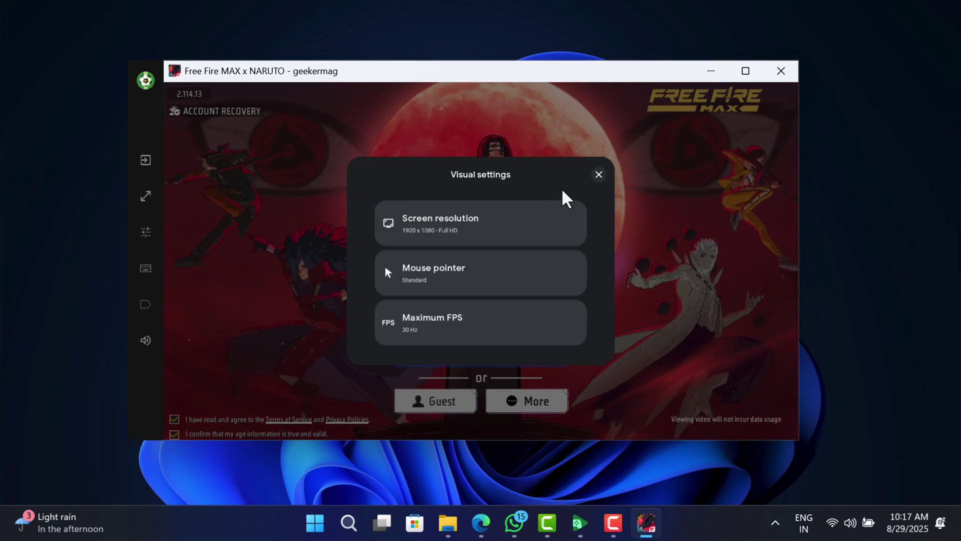
{"action": "left_click", "coordinate": [599, 174]}
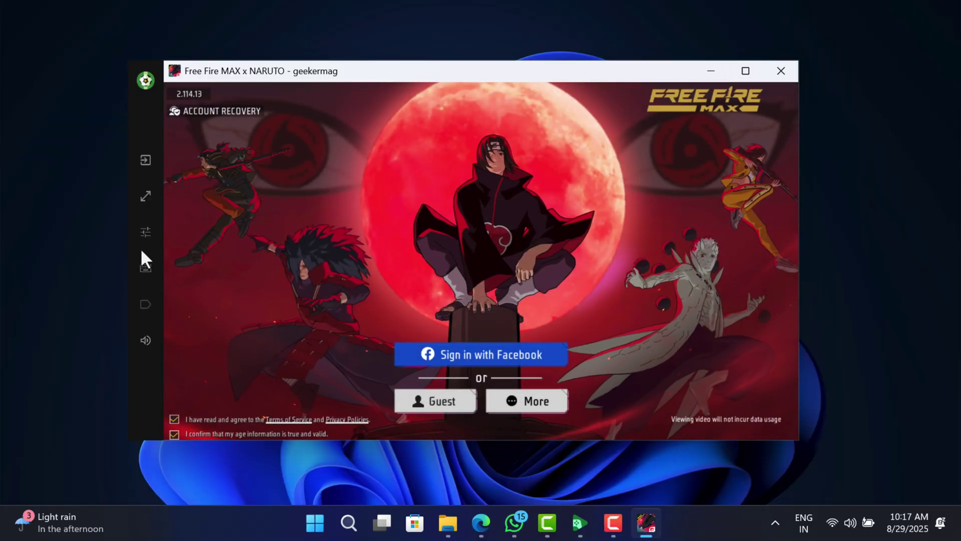
Review Free Fire MAX's default key and mouse mappings, then close the Controls list
{"action": "left_click", "coordinate": [144, 268]}
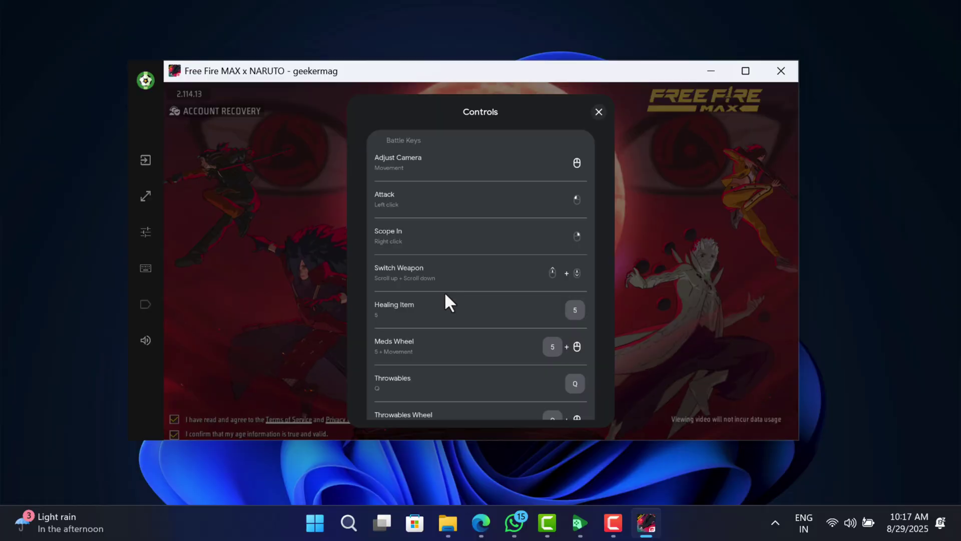
{"action": "scroll", "coordinate": [447, 316], "scroll_direction": "down", "scroll_amount": 2}
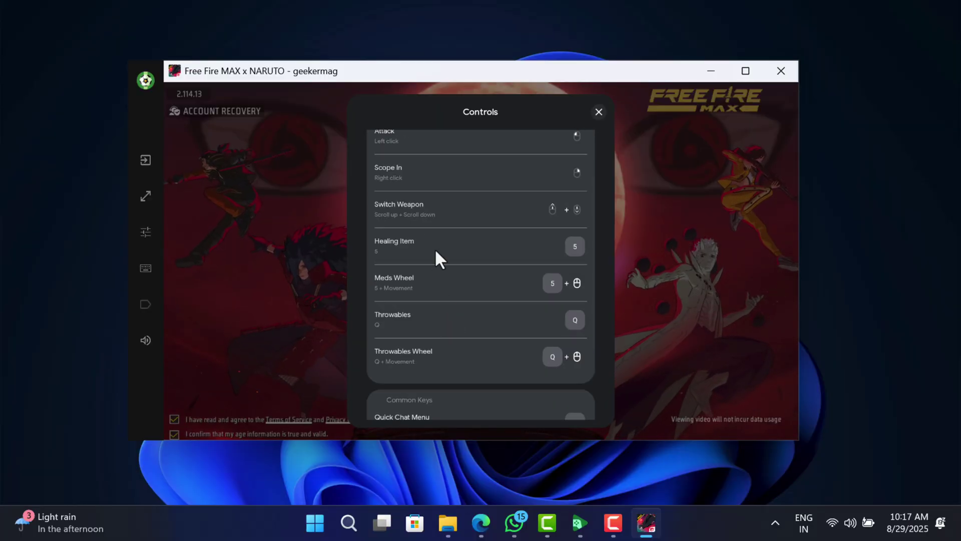
{"action": "scroll", "coordinate": [444, 344], "scroll_direction": "down", "scroll_amount": 2}
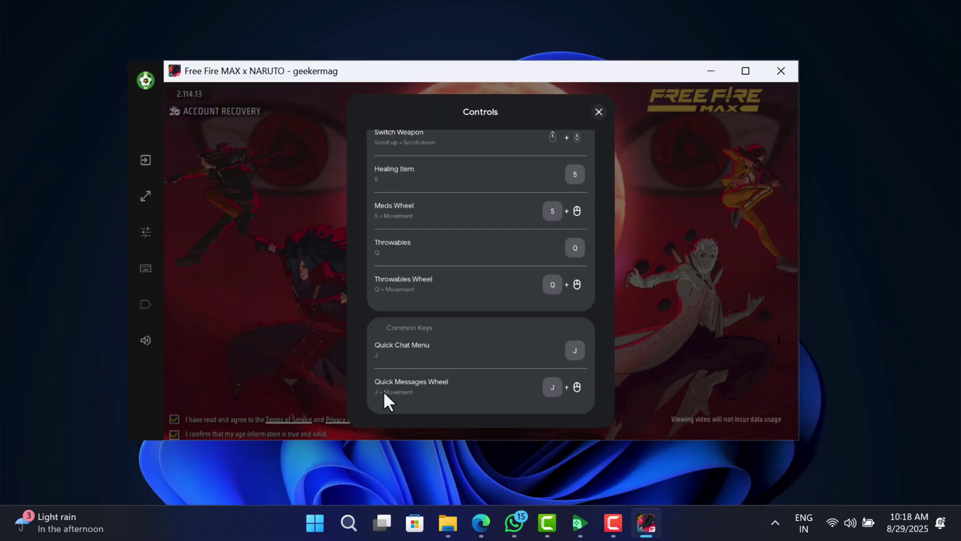
{"action": "left_click", "coordinate": [599, 113]}
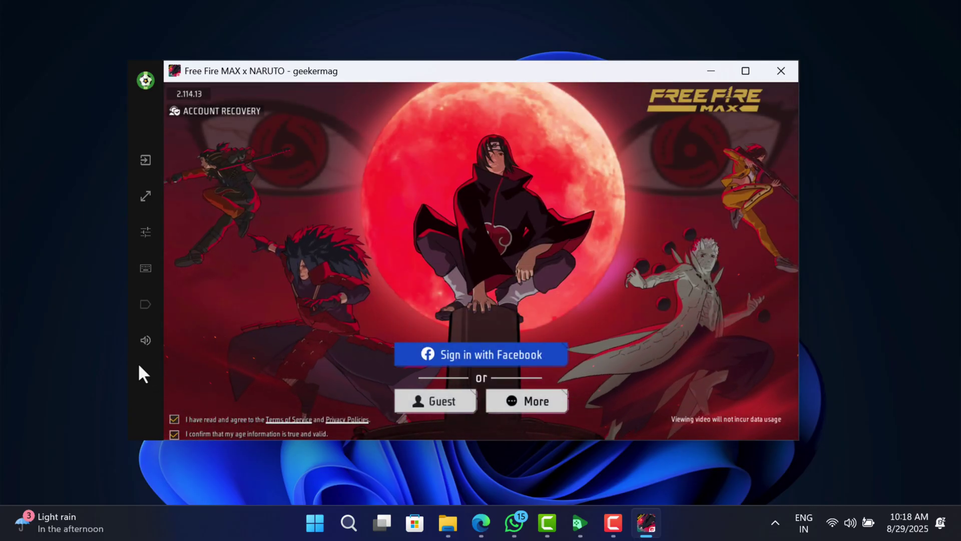